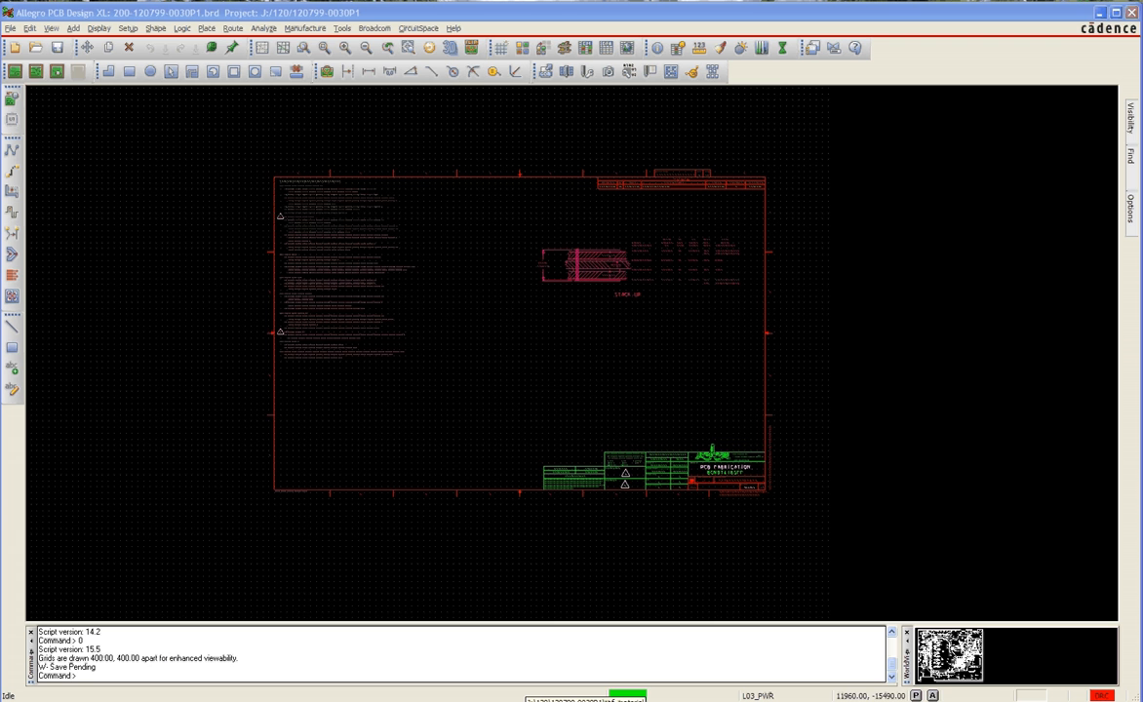
# Step: Open the report package_pin_delay_length.rpt from the component folder inside ref_material
pyautogui.click(627, 694)
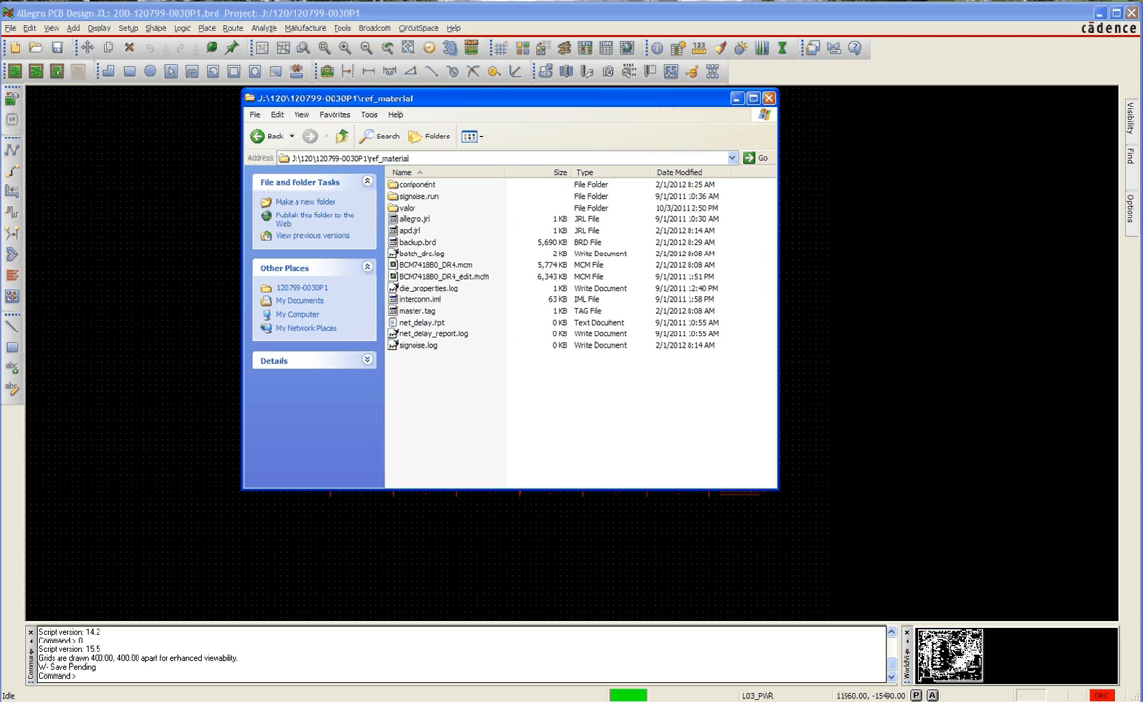
pyautogui.doubleClick(421, 189)
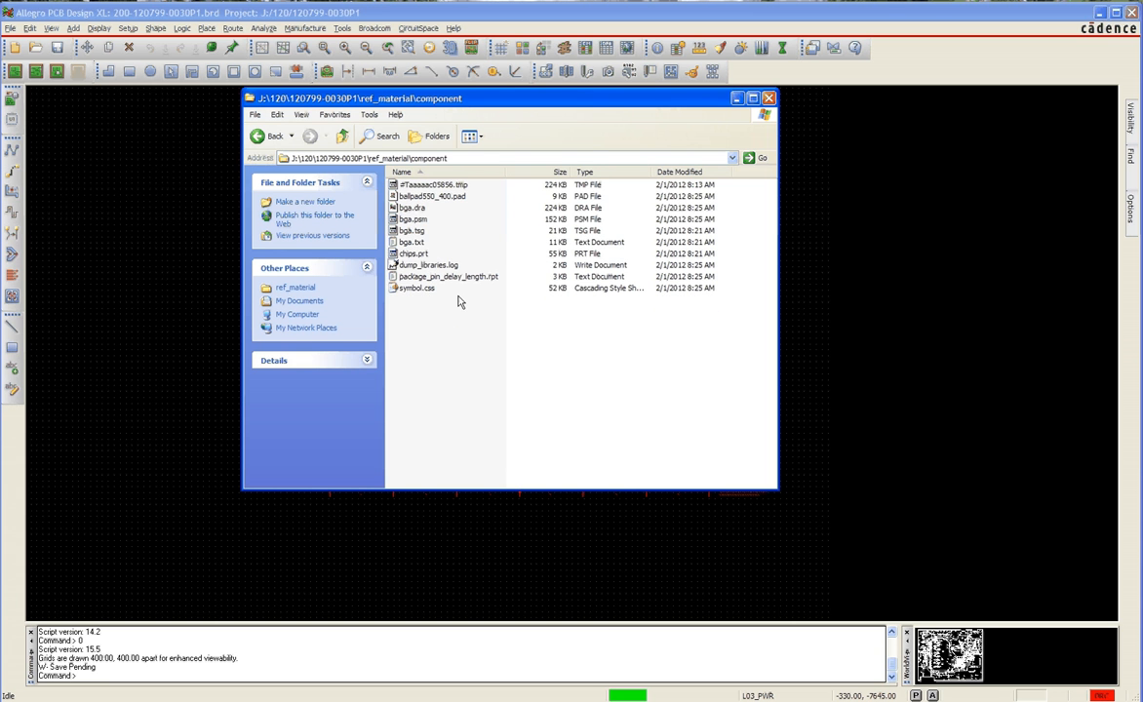
pyautogui.click(421, 277)
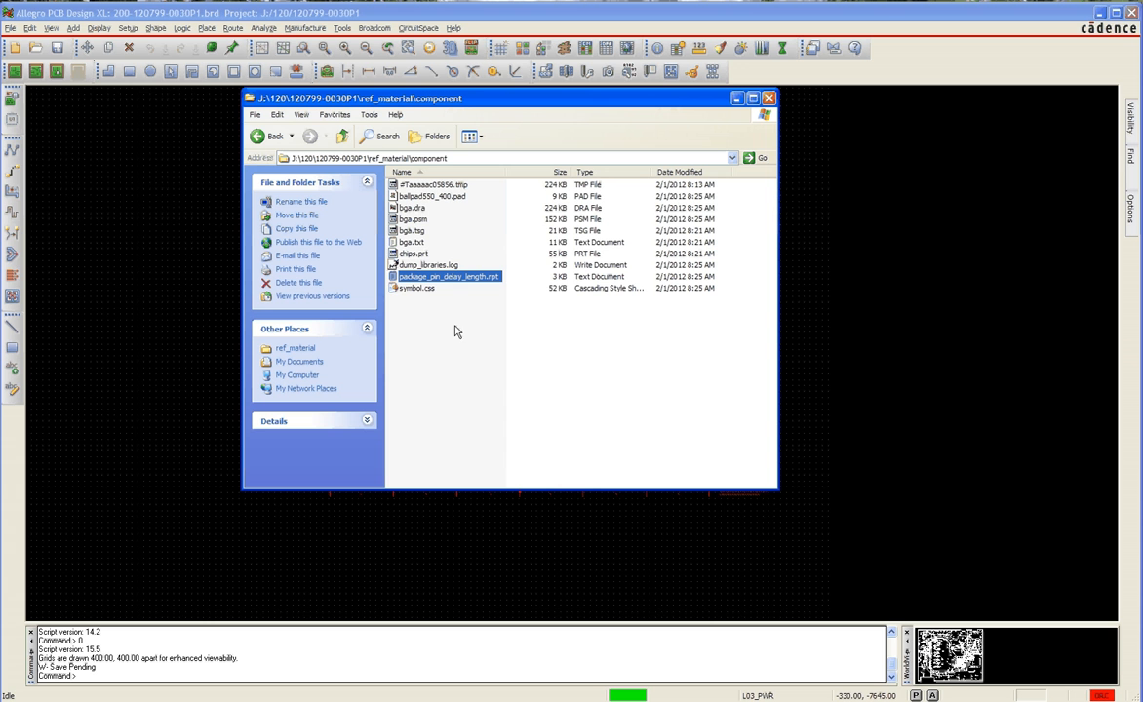
pyautogui.moveTo(458, 282)
pyautogui.click(155, 177)
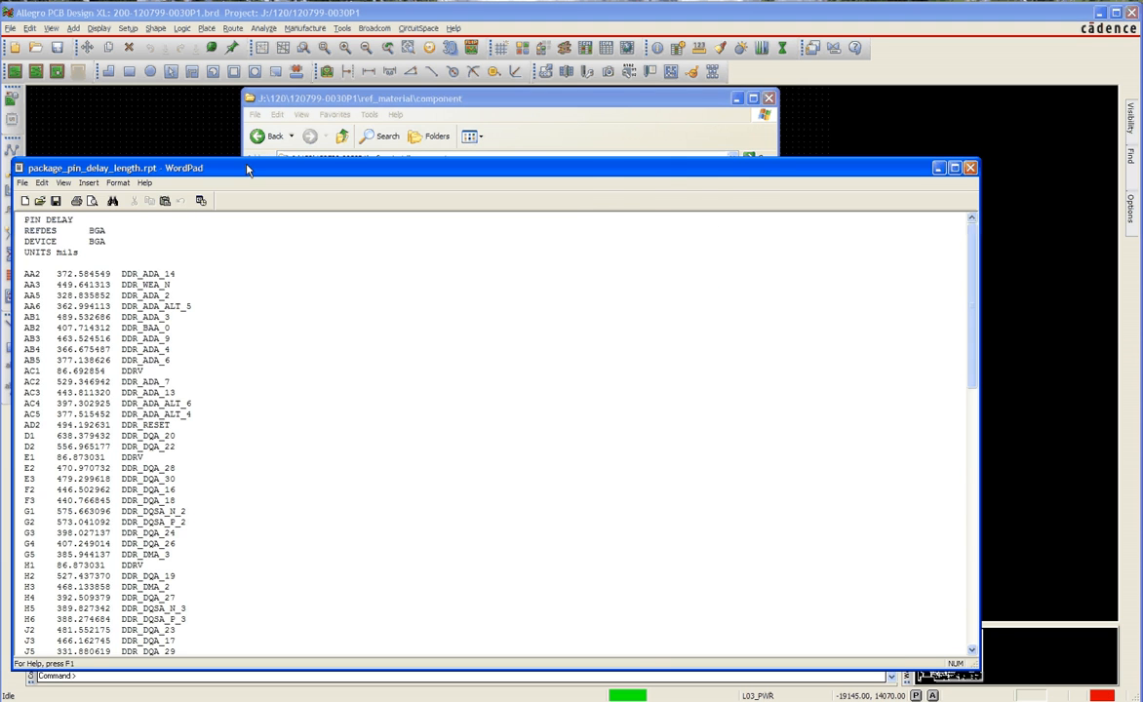
# Step: Examine the pin delay lengths in the report, starting with pin AA2, and close the report and folder windows
pyautogui.moveTo(225, 150); pyautogui.dragTo(314, 76)
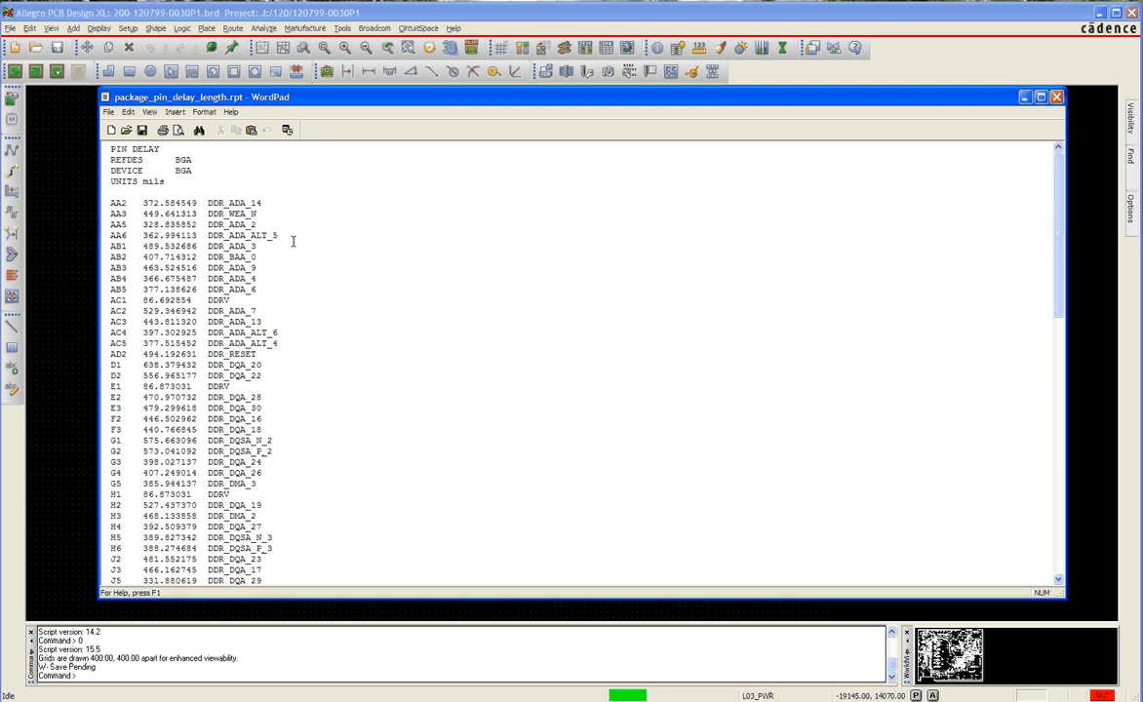
pyautogui.doubleClick(179, 201)
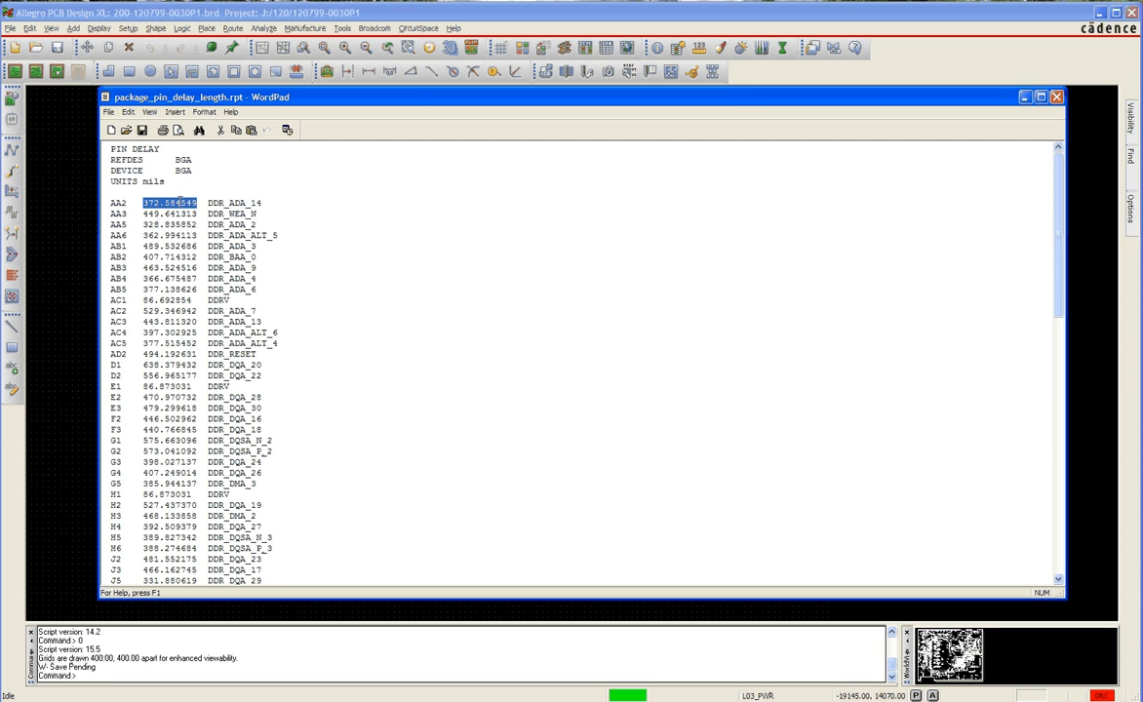
pyautogui.click(1057, 98)
pyautogui.click(924, 206)
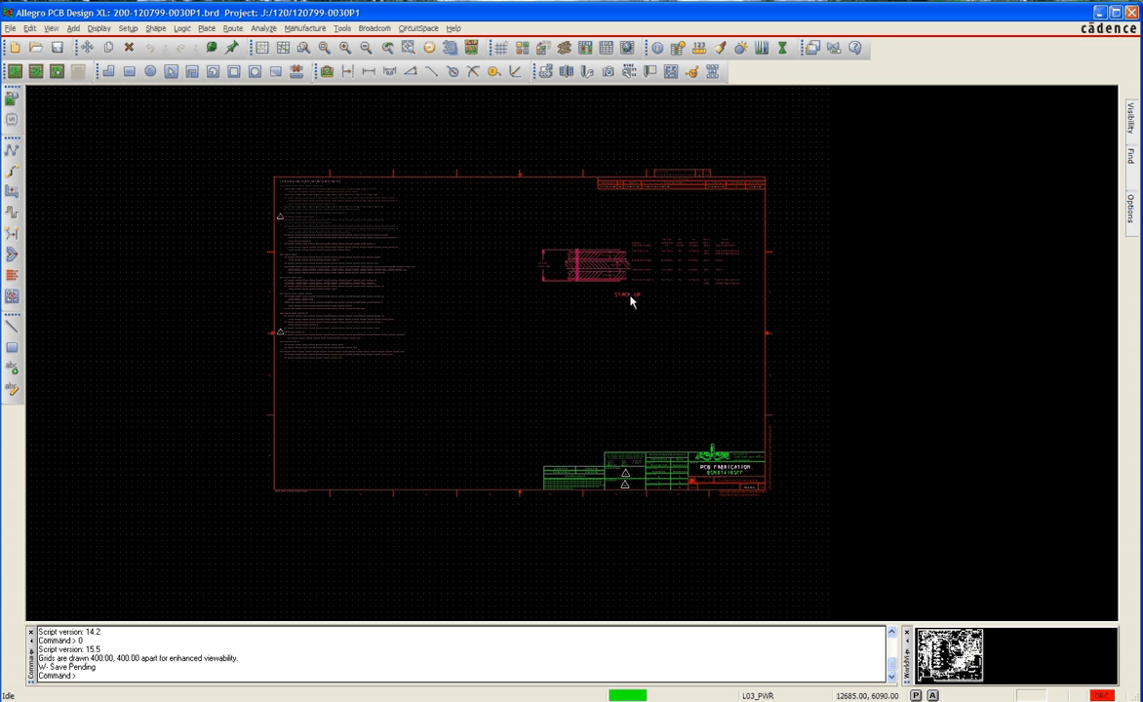
# Step: Run the tt script to display the board layout and bring the BGA U200 into view
pyautogui.press('Return')
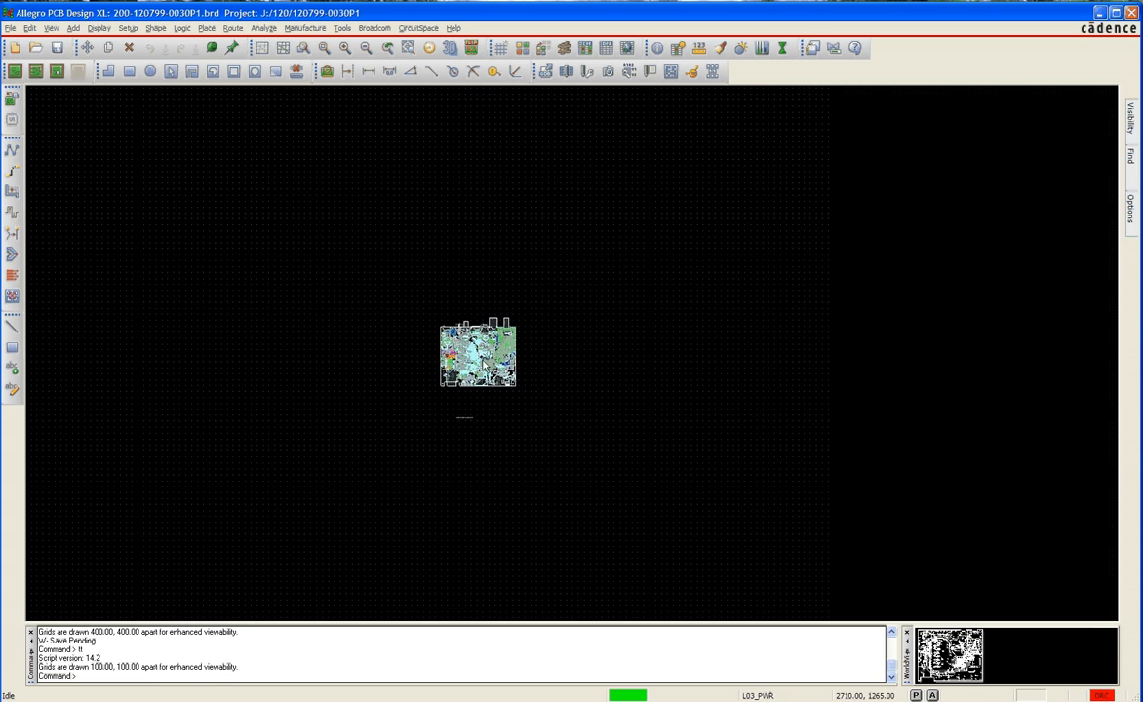
pyautogui.scroll(2, 486, 369)
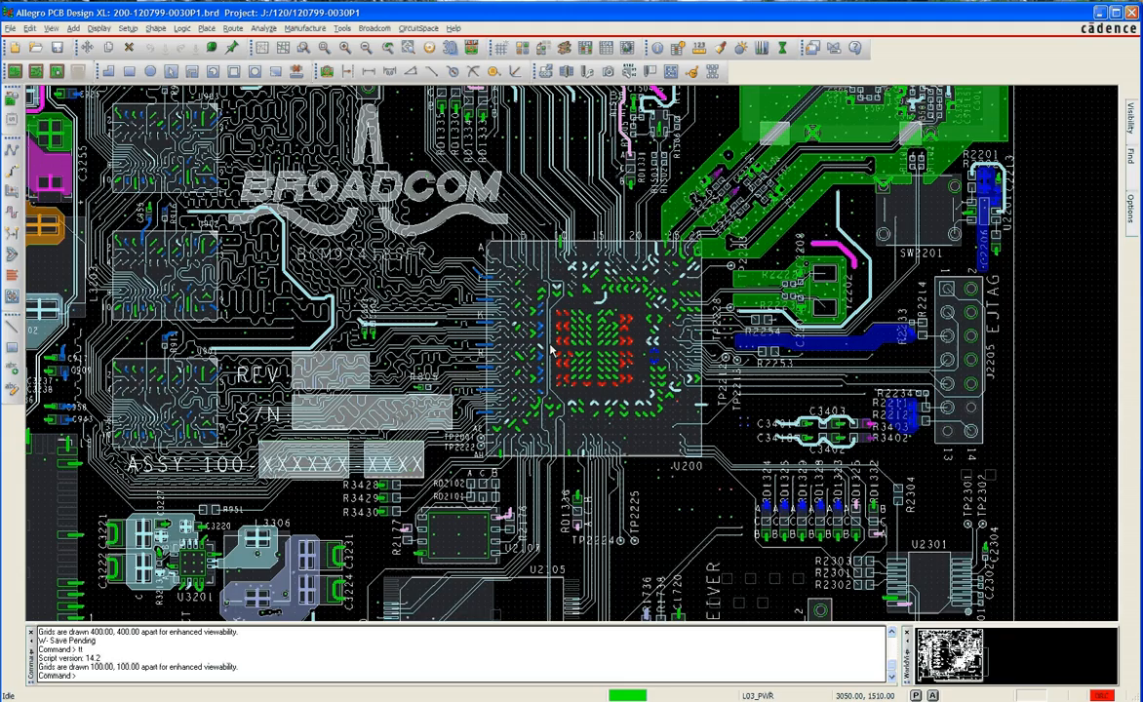
pyautogui.moveTo(578, 353); pyautogui.dragTo(535, 331, button='middle')
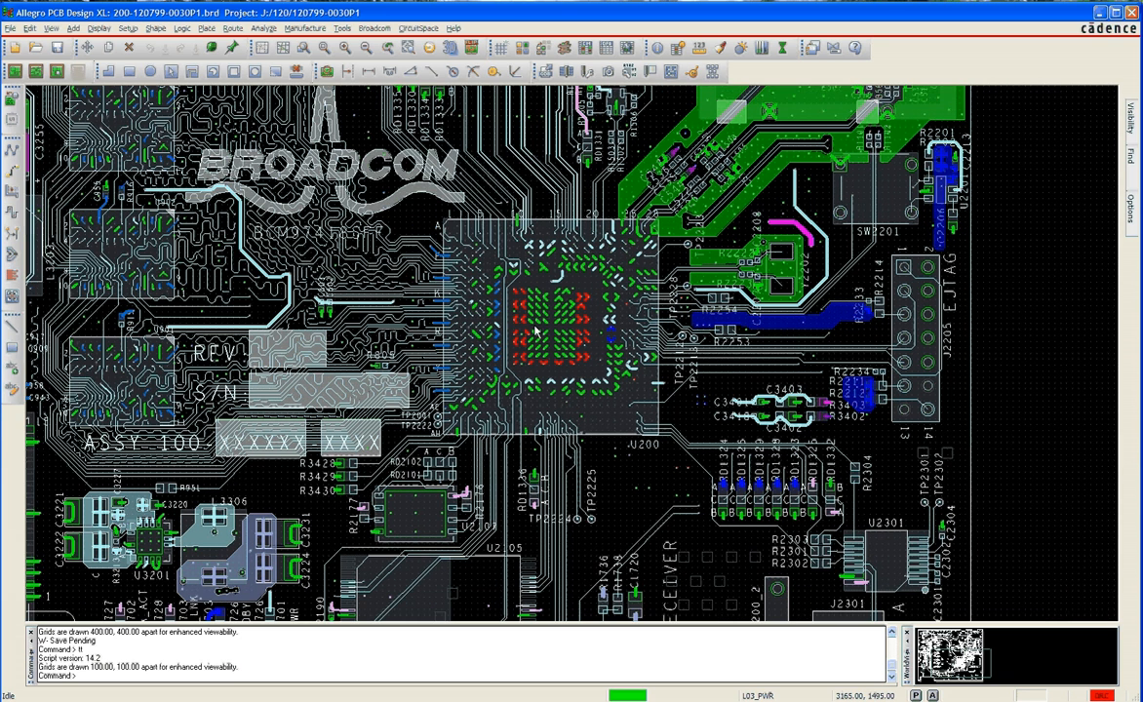
# Step: Start a pin delay import and load package_pin_delay_length.rpt from ref_material\component, with all file types listed
pyautogui.click(9, 28)
pyautogui.moveTo(44, 111)
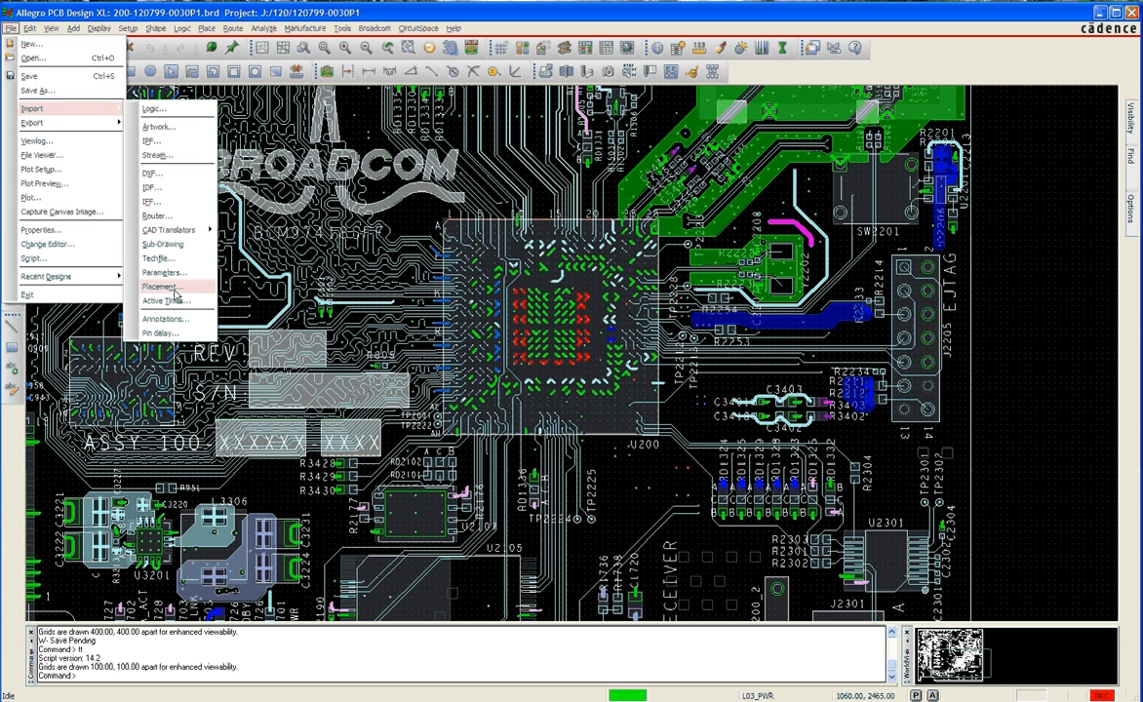
pyautogui.click(168, 334)
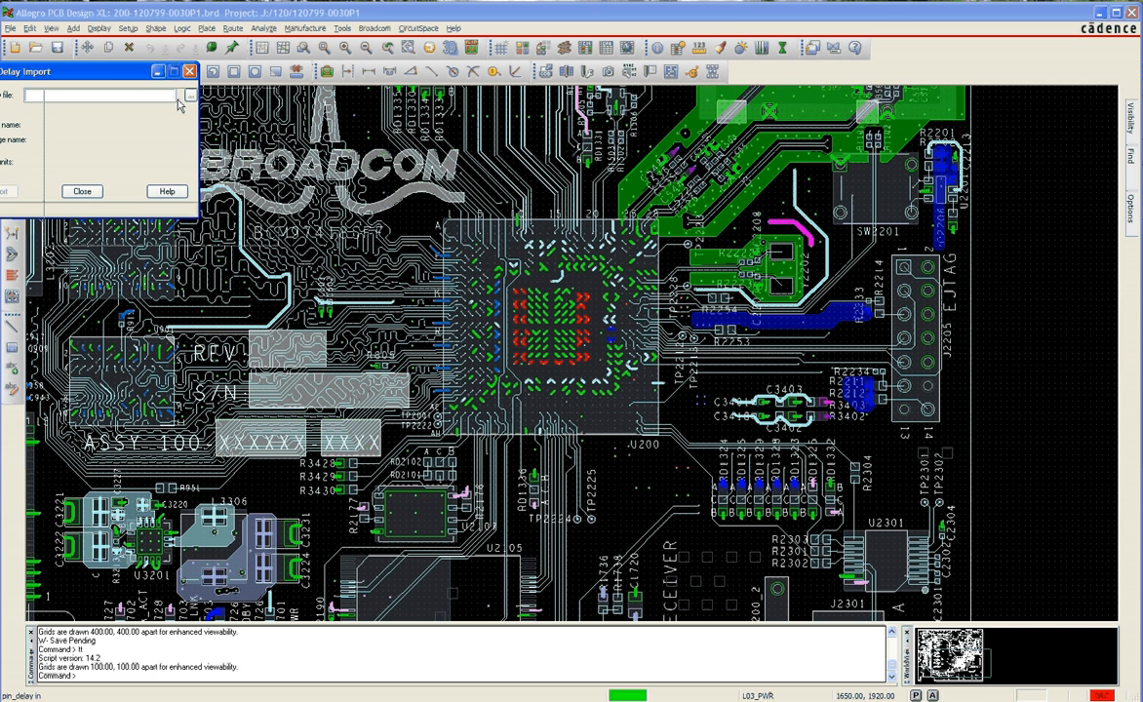
pyautogui.click(269, 128)
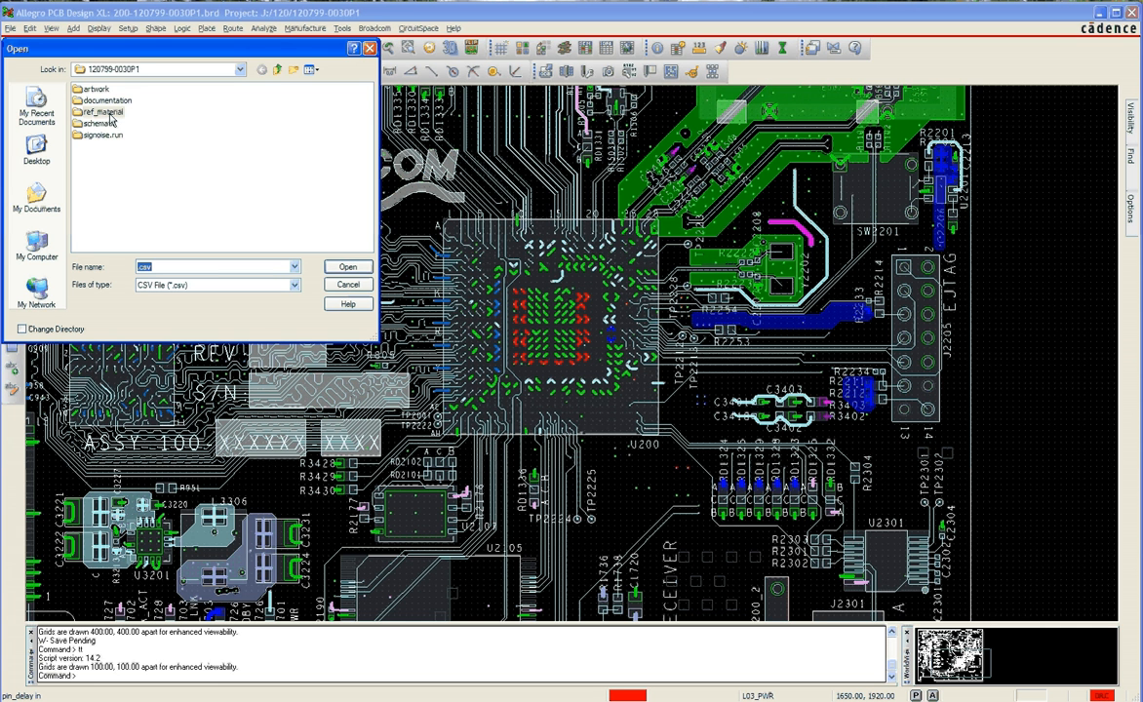
pyautogui.doubleClick(105, 113)
pyautogui.doubleClick(98, 90)
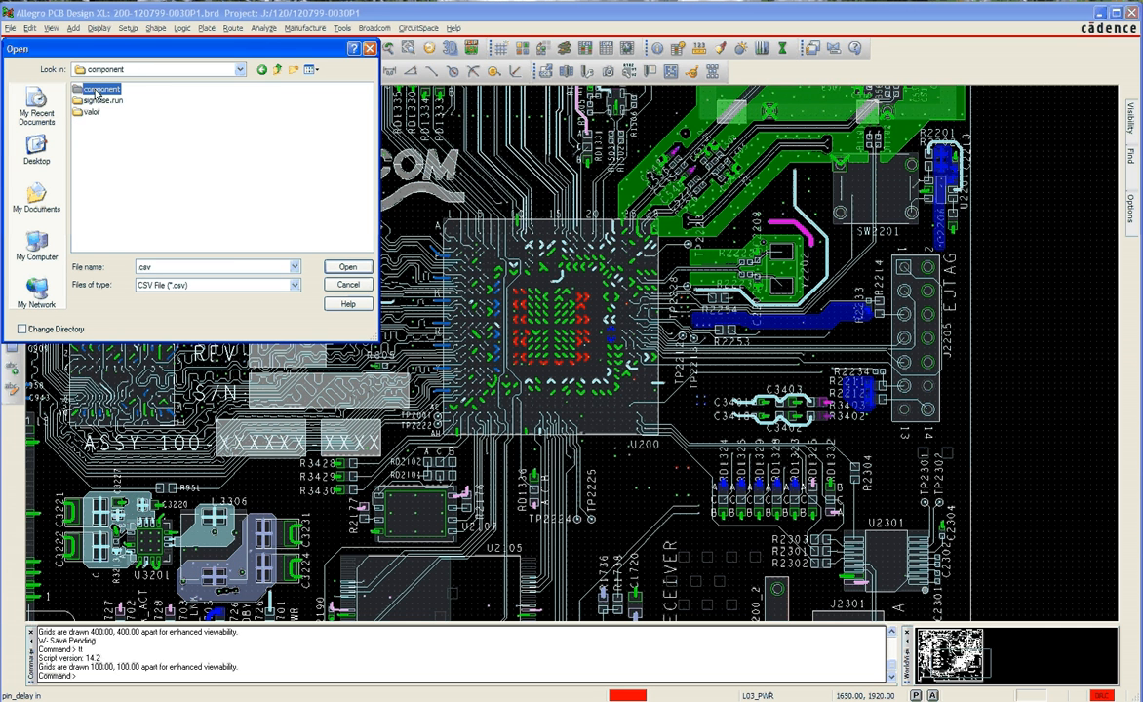
pyautogui.click(250, 284)
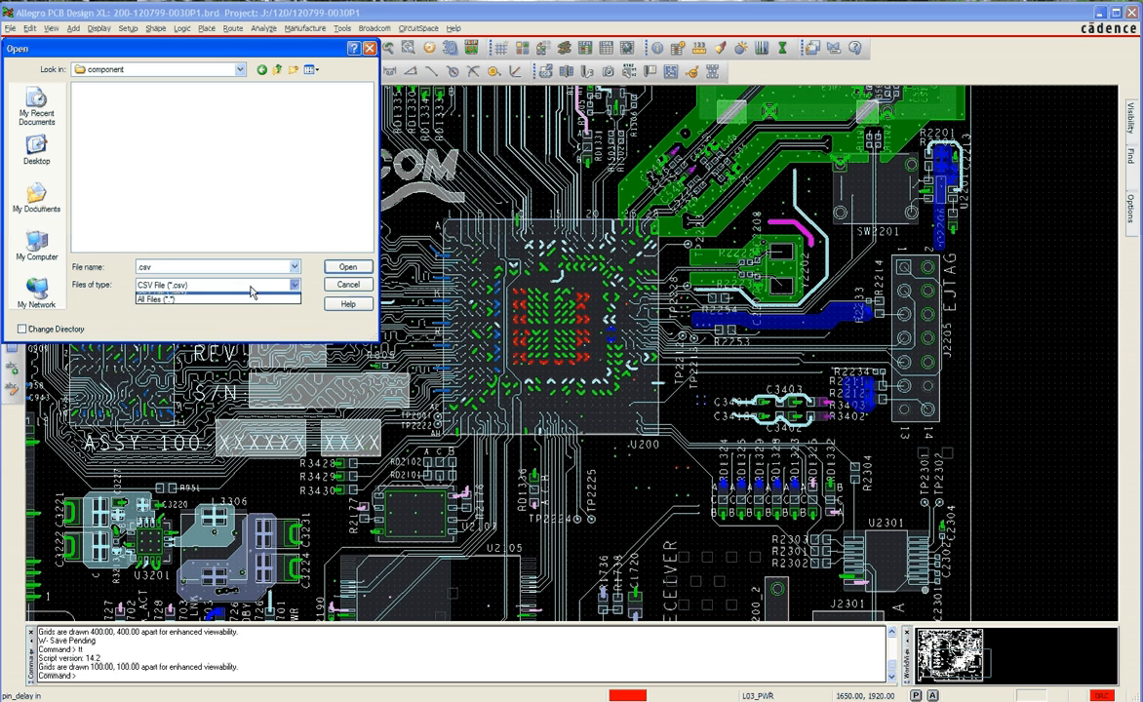
pyautogui.click(234, 307)
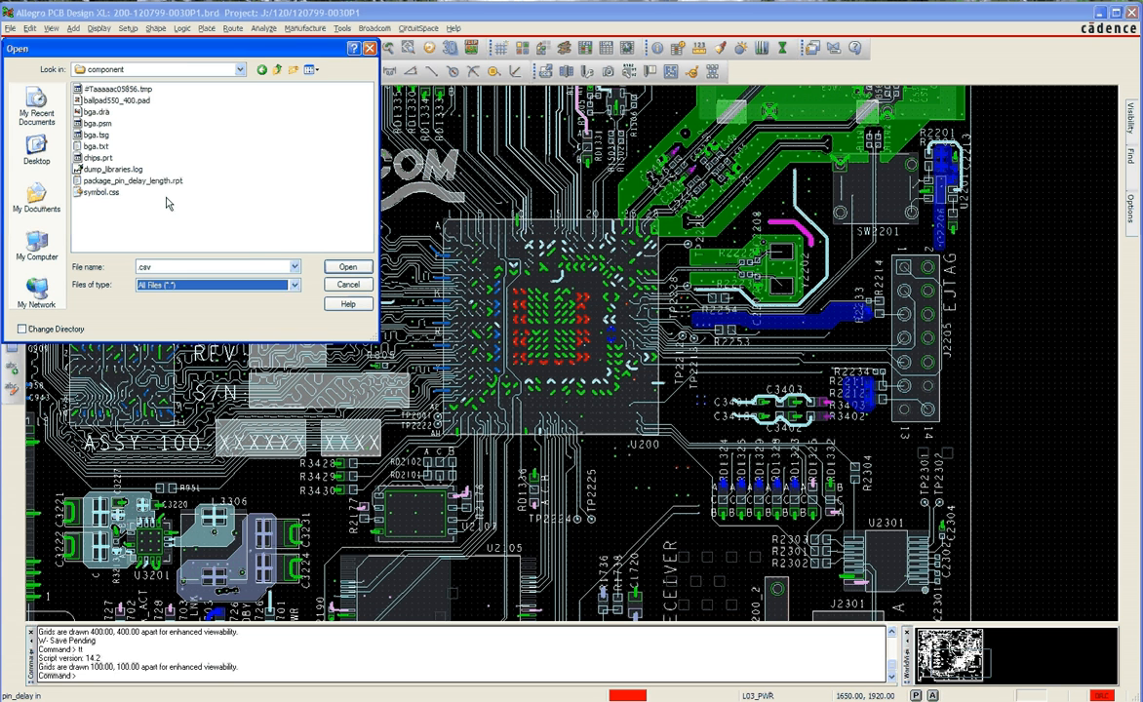
pyautogui.click(160, 182)
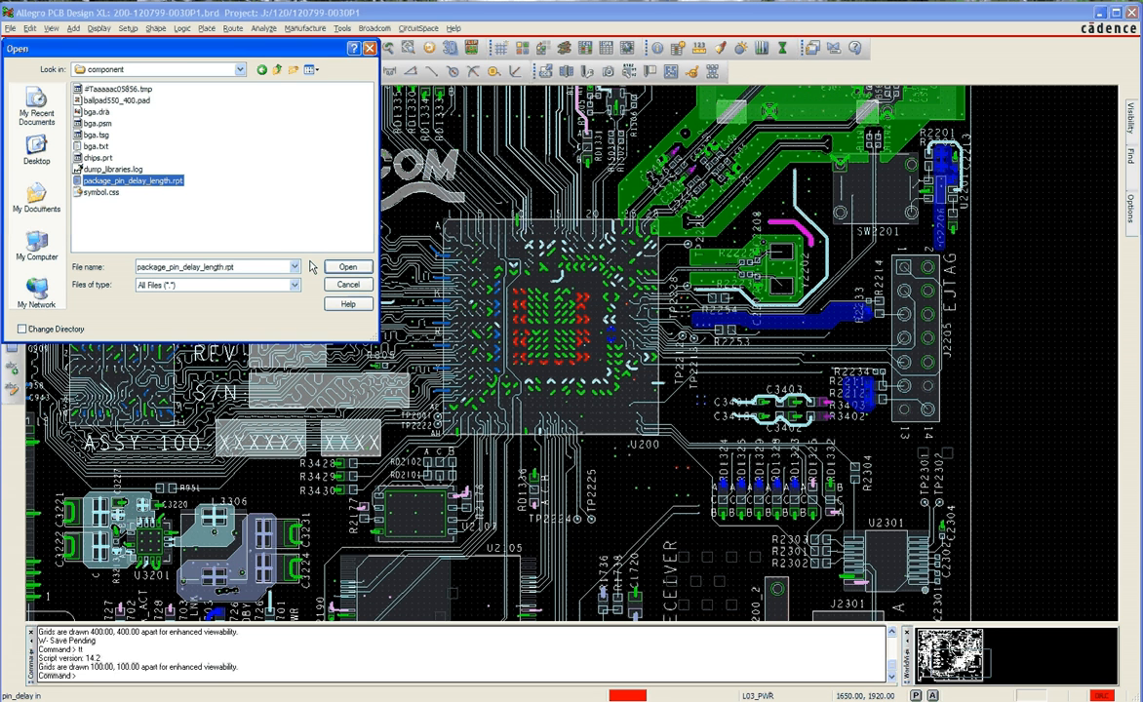
pyautogui.click(343, 267)
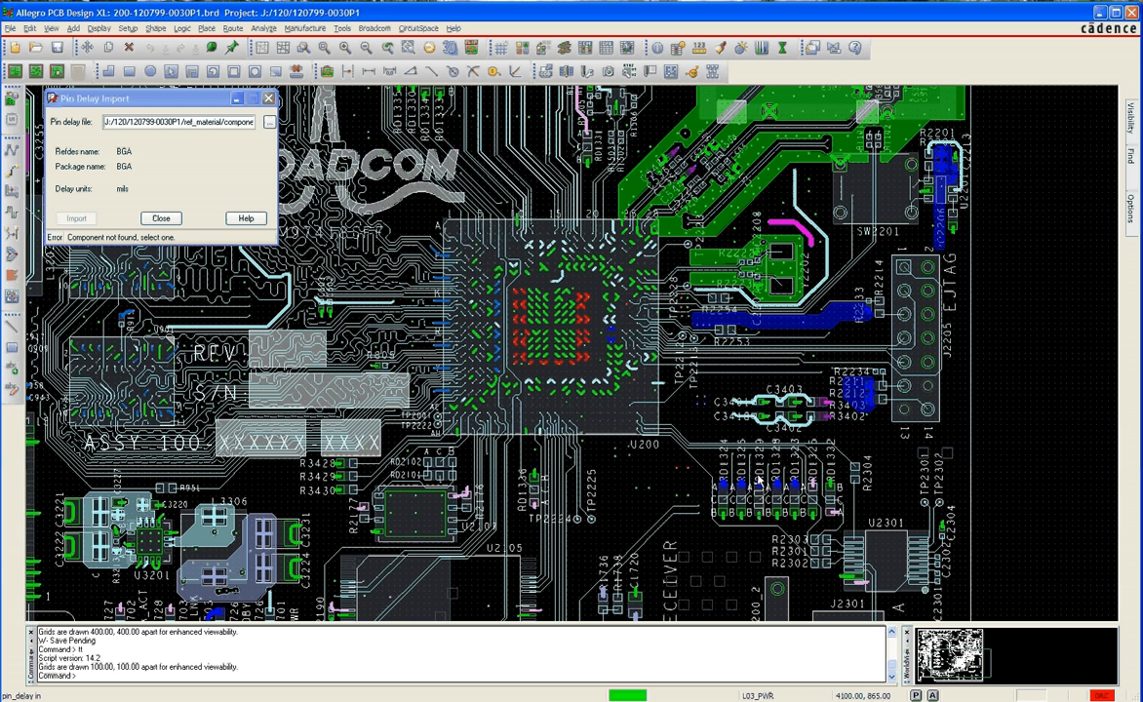
# Step: Choose component U200 as the target, import the pin delays onto it, and finish the import command
pyautogui.click(474, 256)
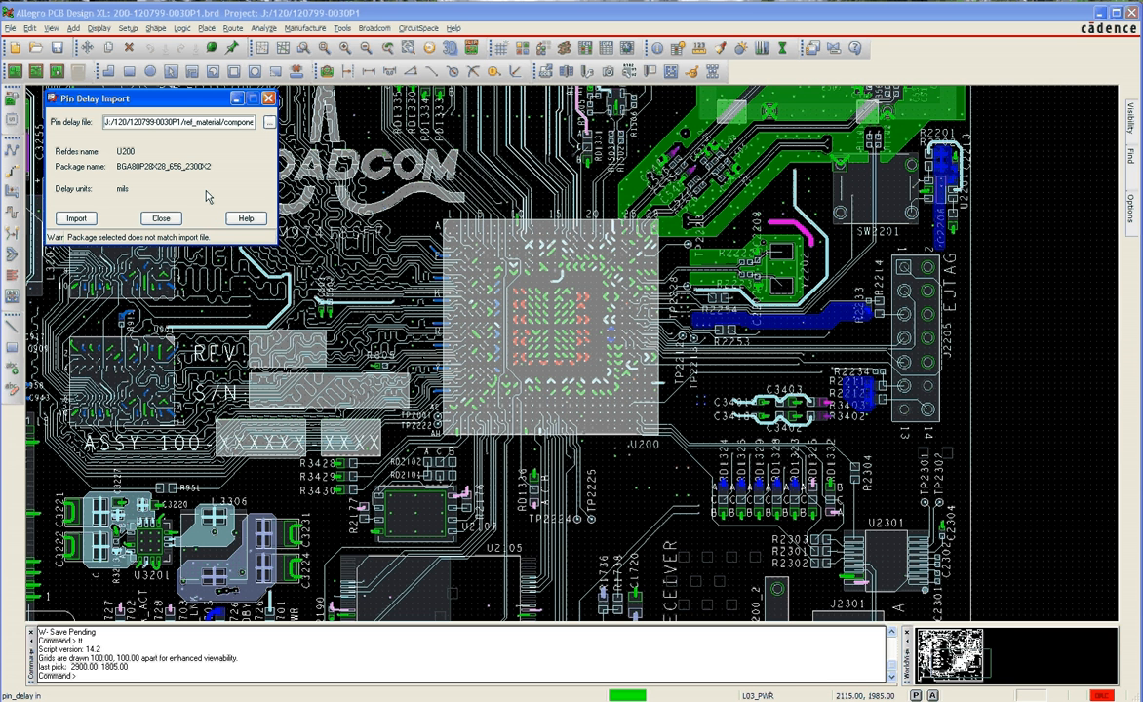
pyautogui.click(75, 219)
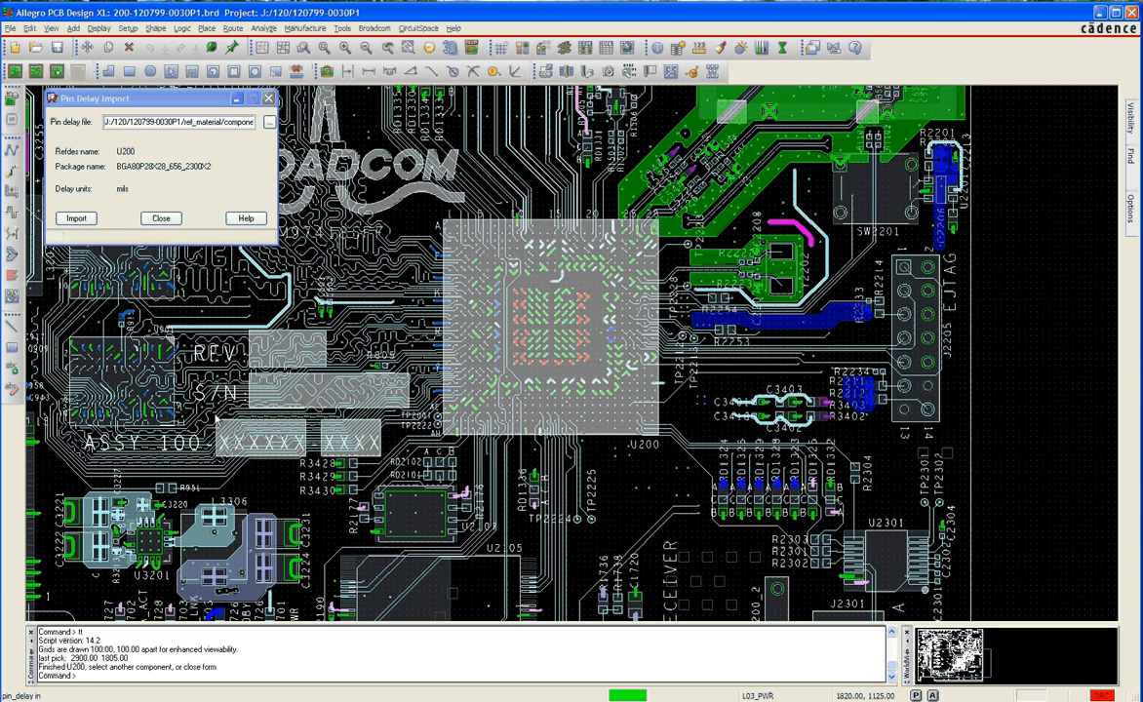
pyautogui.rightClick(265, 413)
pyautogui.click(274, 416)
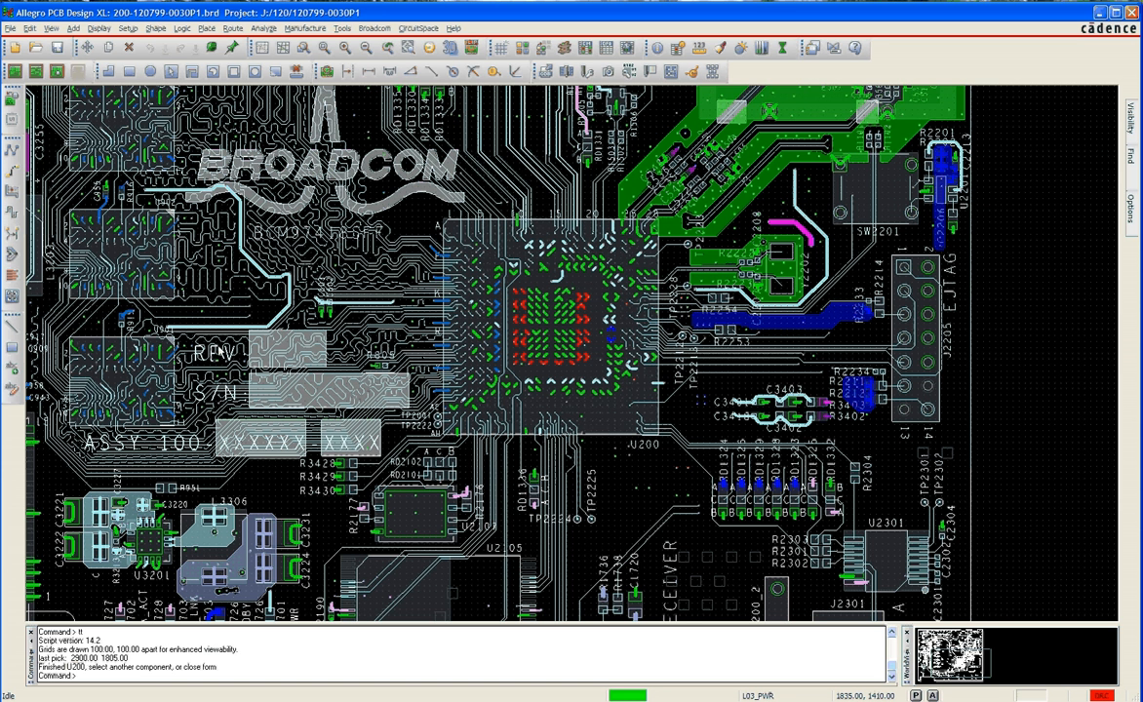
# Step: Open Constraint Manager and display the net routing worksheet for Relative Propagation Delay
pyautogui.click(586, 53)
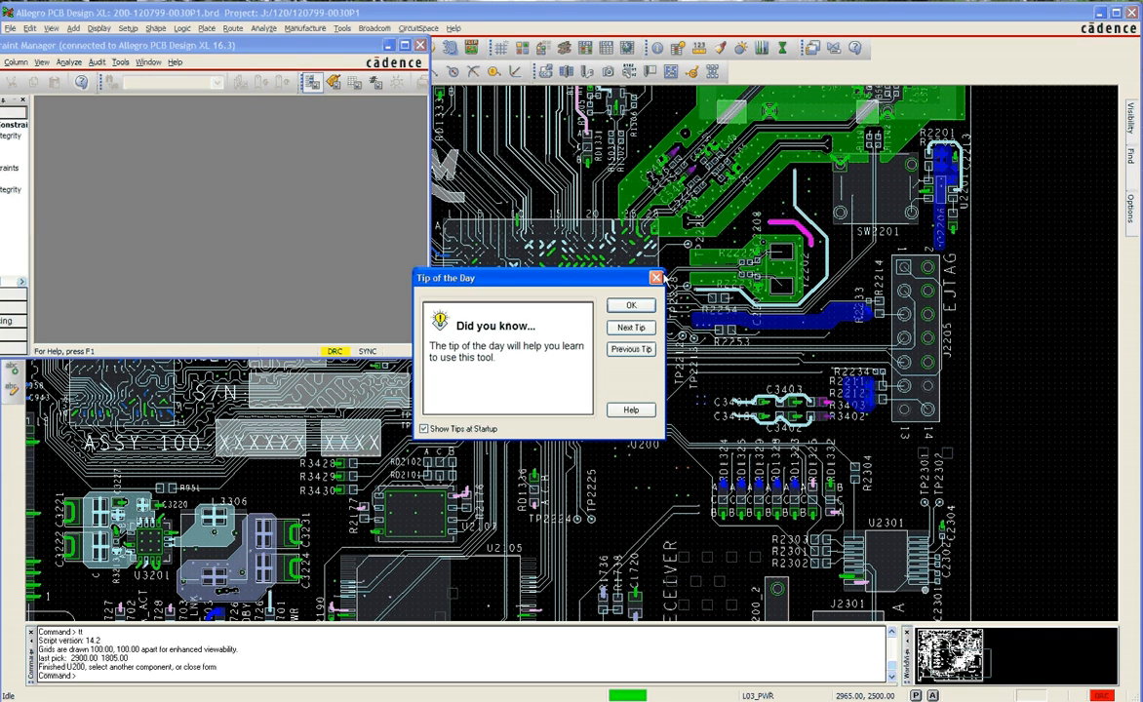
pyautogui.click(632, 306)
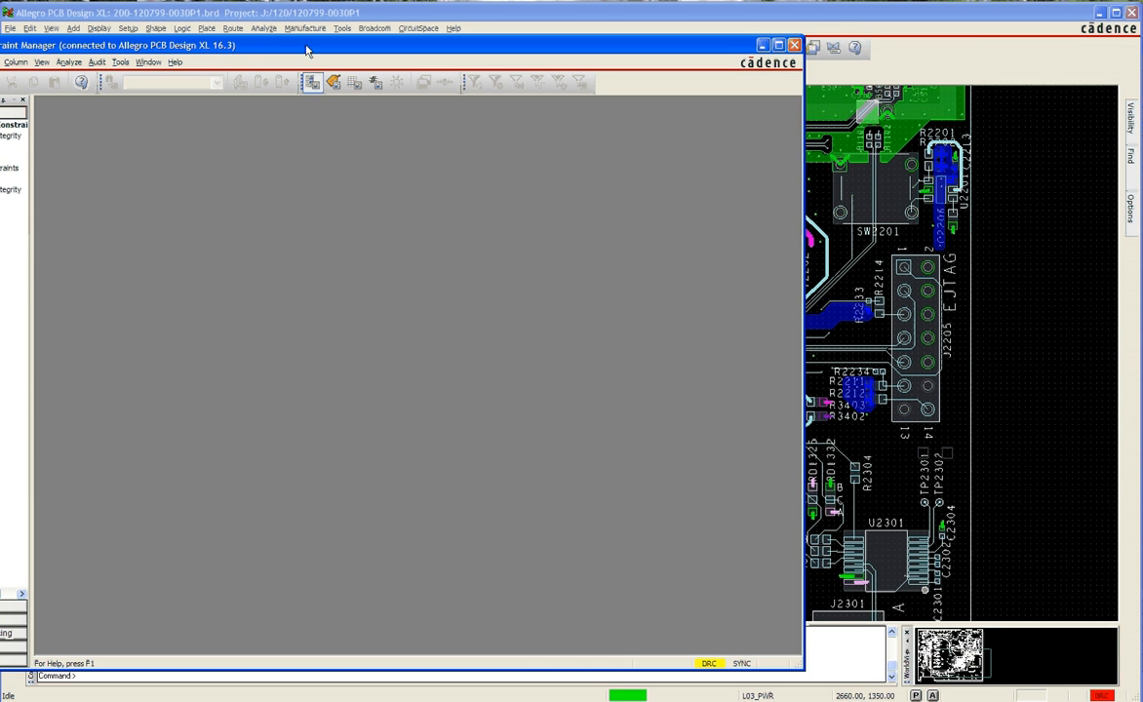
pyautogui.moveTo(382, 48); pyautogui.dragTo(491, 58)
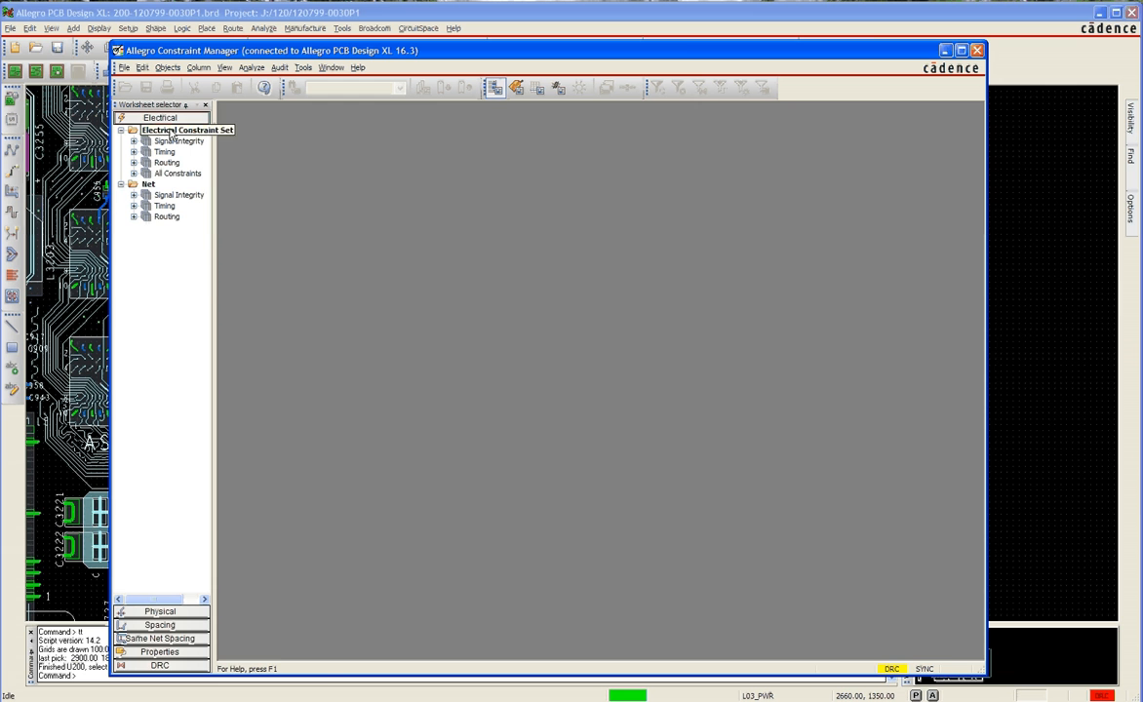
pyautogui.click(133, 217)
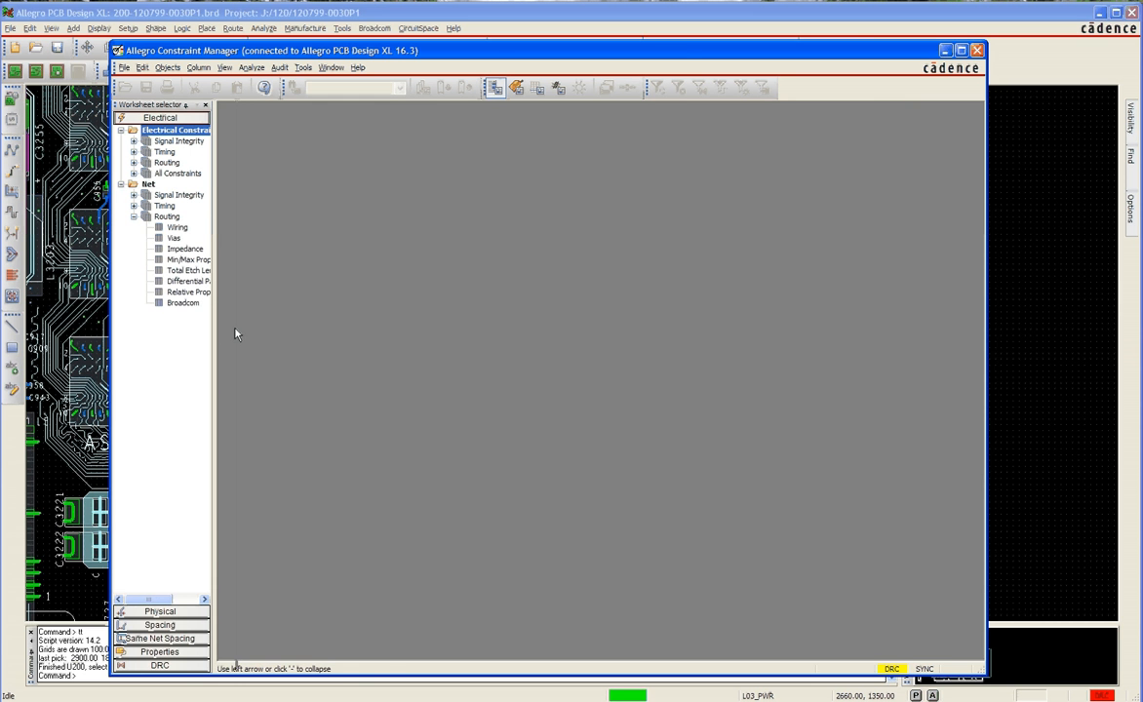
pyautogui.click(231, 295)
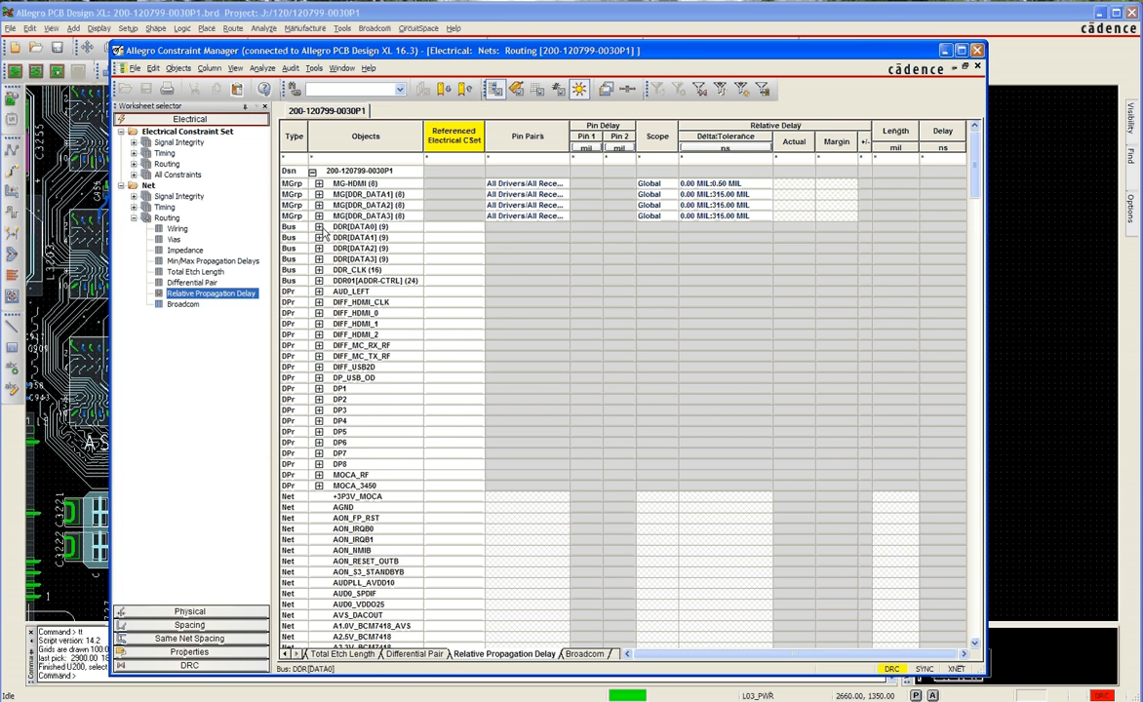
# Step: Expand and analyze the match group MG[DDR_DATA1], and widen the Pin 2 delay column to show its full values
pyautogui.click(318, 195)
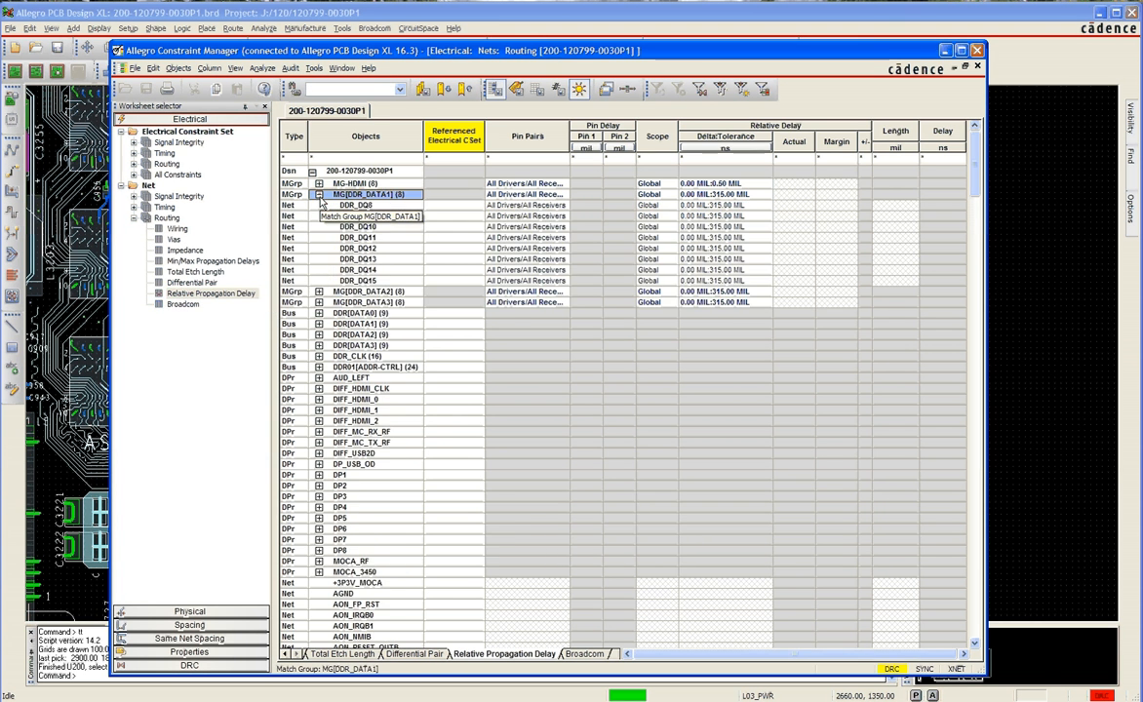
pyautogui.rightClick(344, 200)
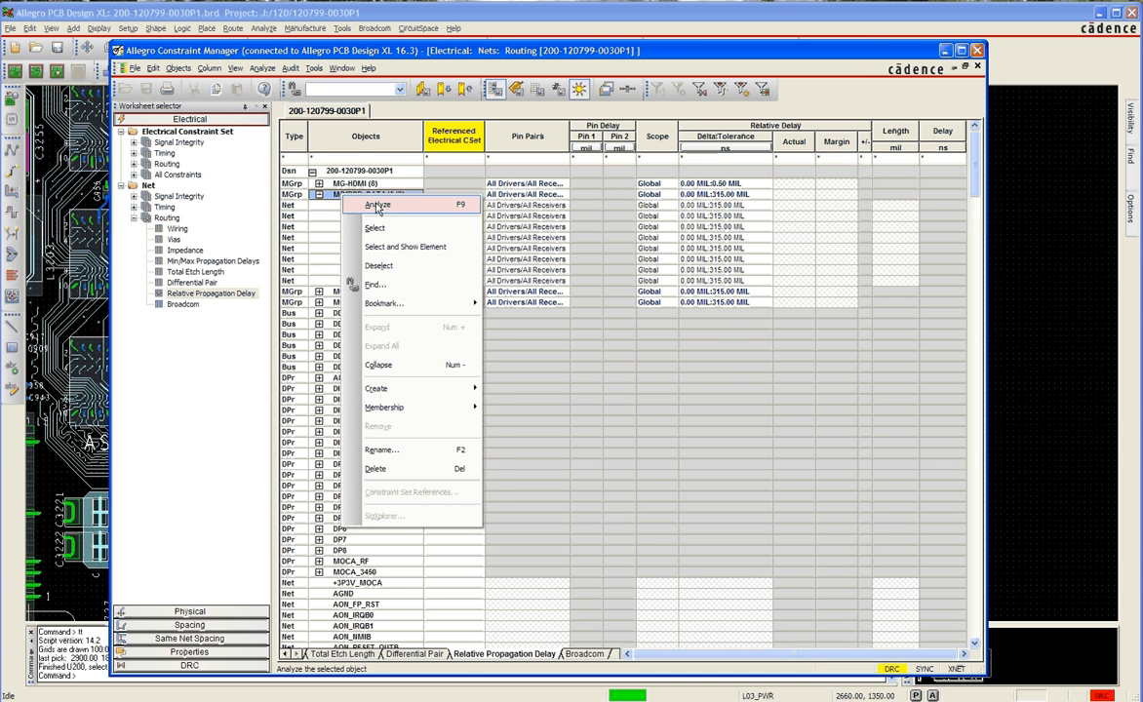
pyautogui.click(378, 206)
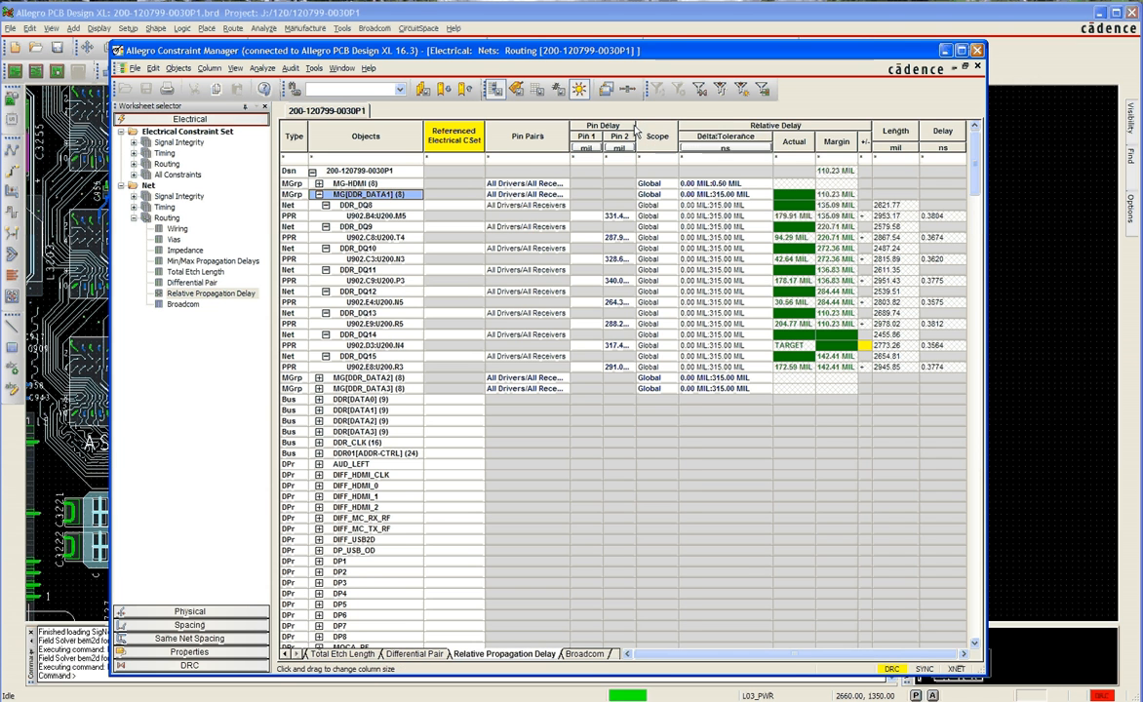
pyautogui.moveTo(635, 130); pyautogui.dragTo(686, 136)
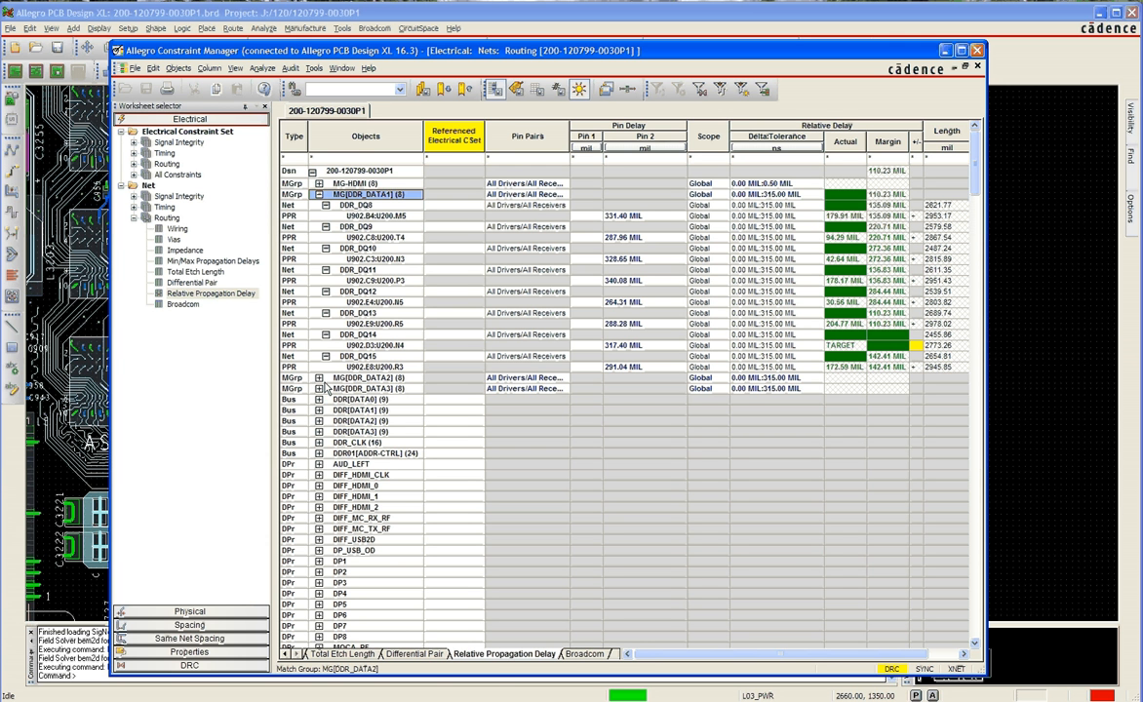
# Step: Check in the Electrical Options of Analysis Modes whether pin delay is included in all propagation delay and differential pair phase checks
pyautogui.click(263, 69)
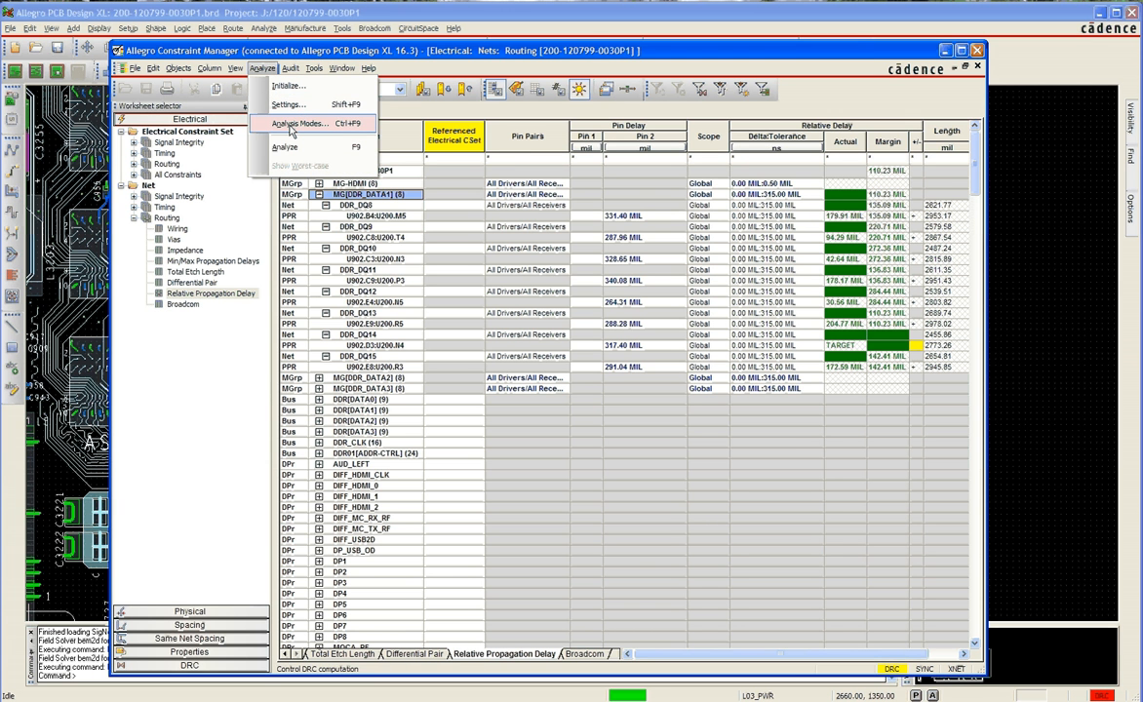
pyautogui.click(290, 124)
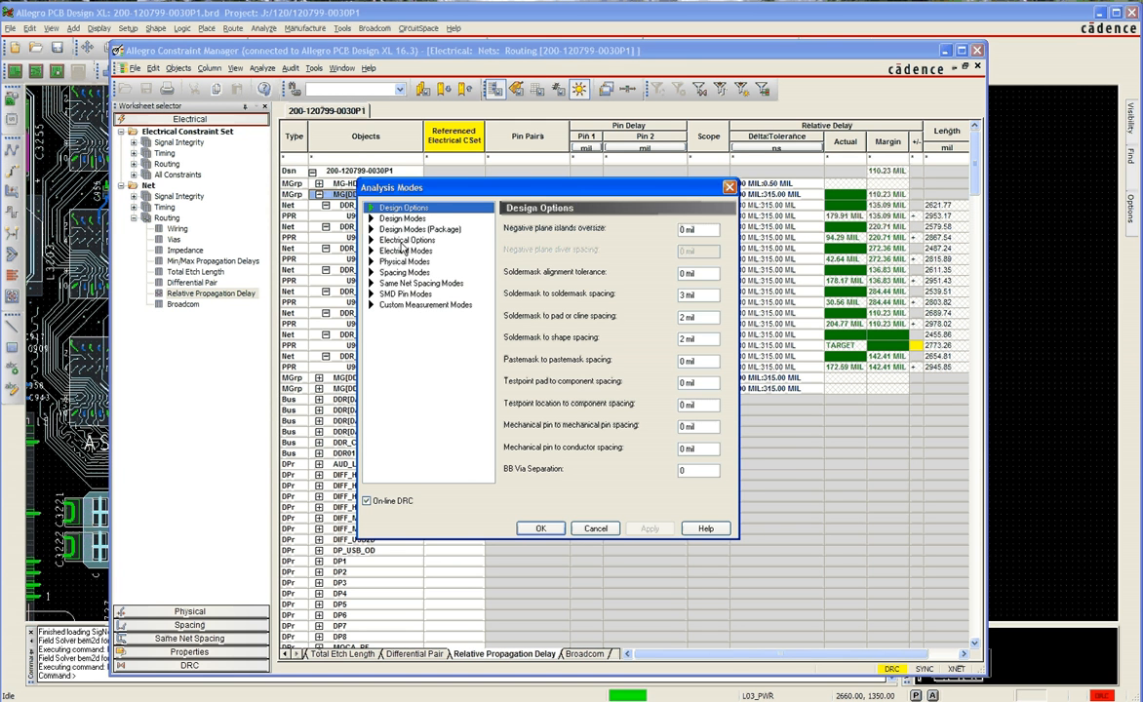
pyautogui.click(403, 243)
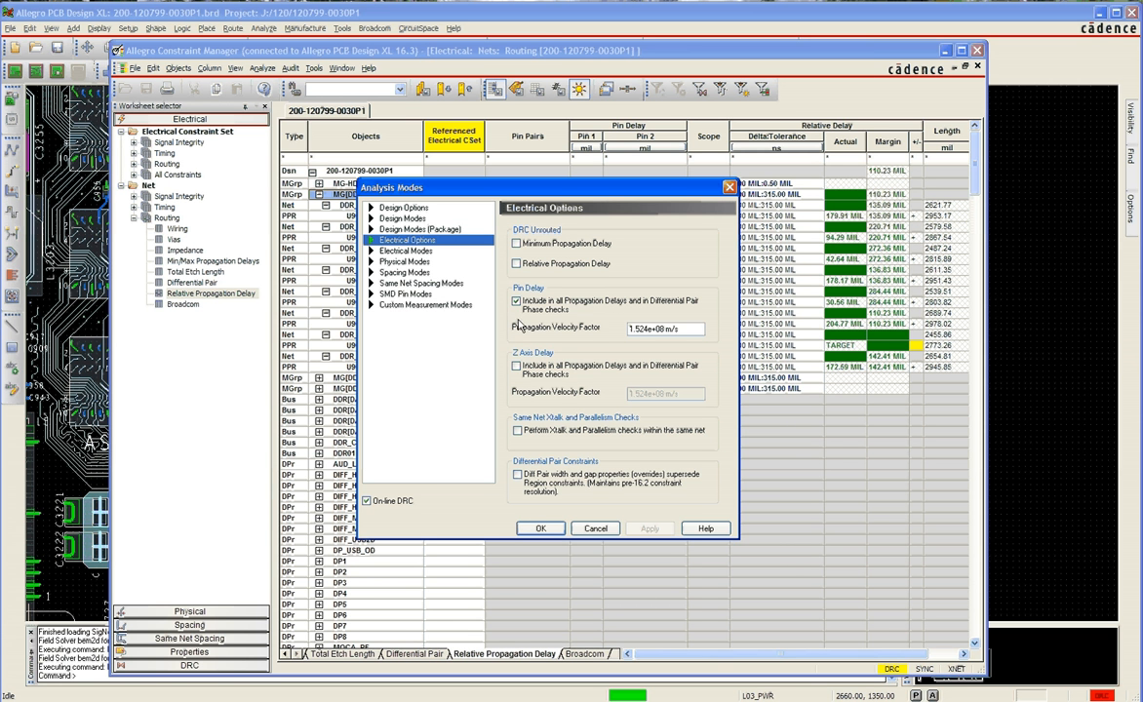
pyautogui.click(541, 529)
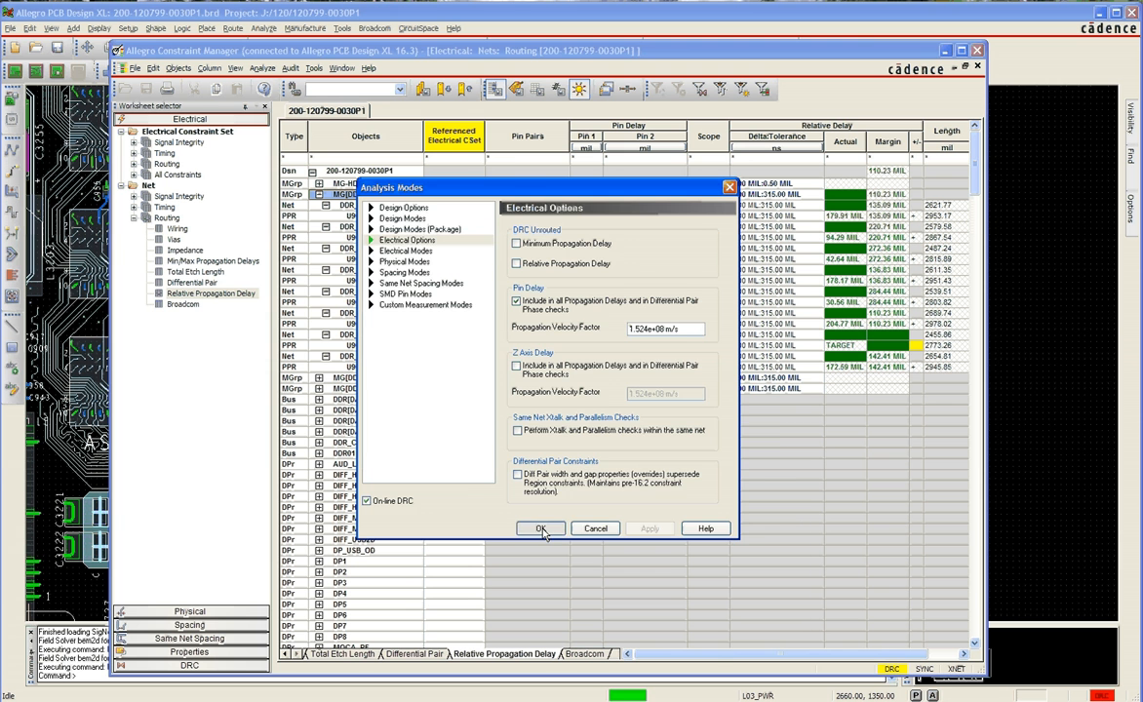